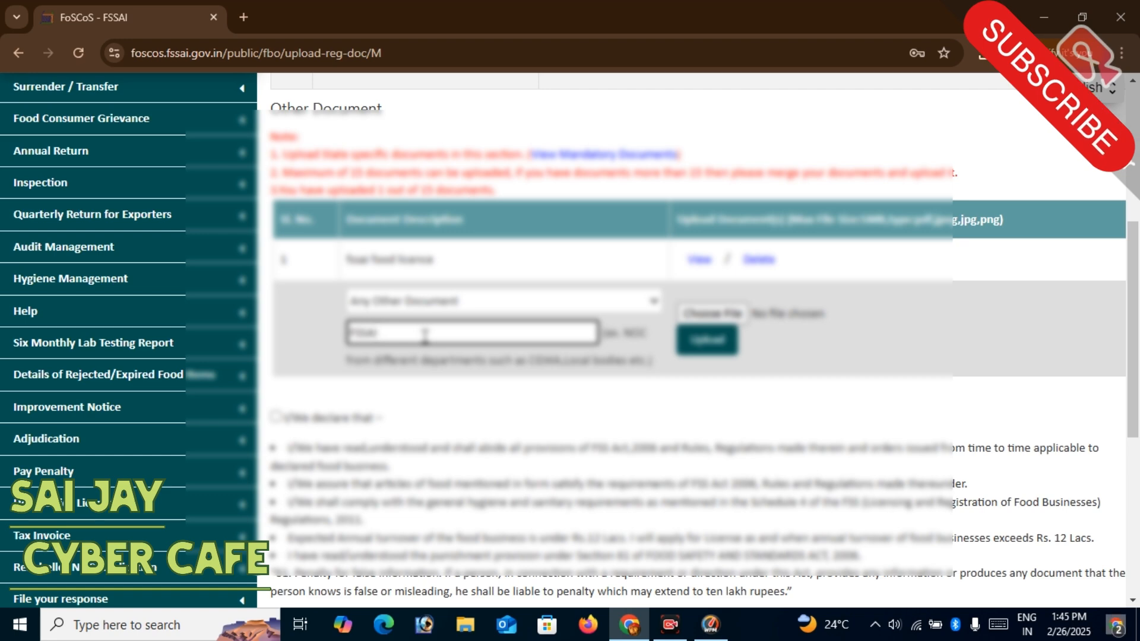
- Describe the additional document as "FSSAI DOC" with the type Any Other Document, and check the system notifications
{"action": "left_click", "coordinate": [439, 307]}
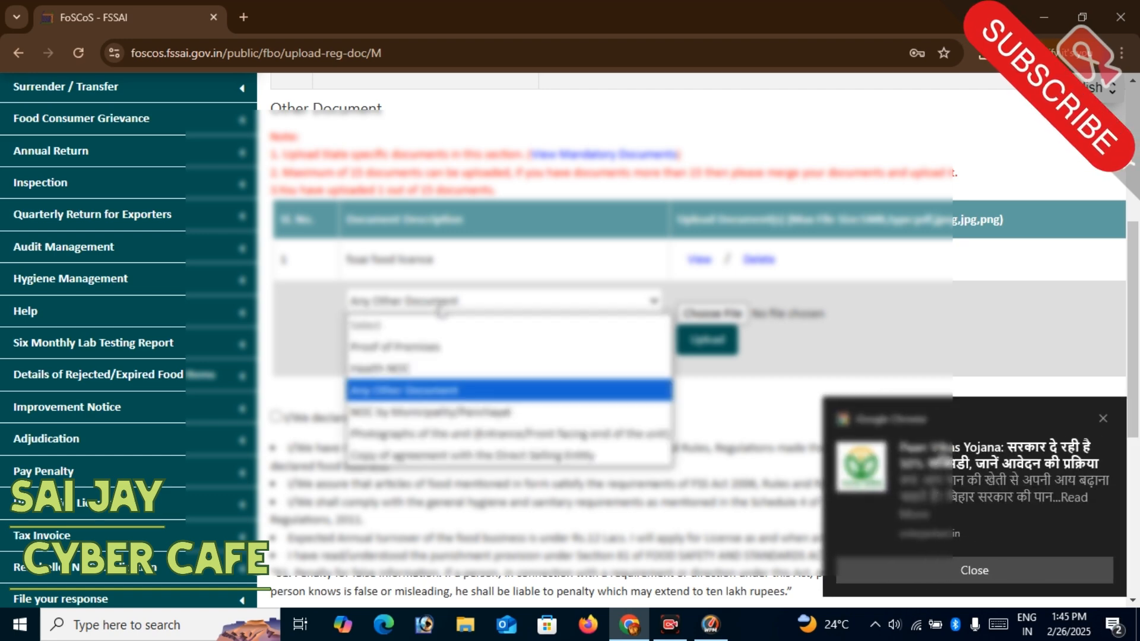
{"action": "left_click", "coordinate": [432, 262]}
{"action": "left_click", "coordinate": [399, 331]}
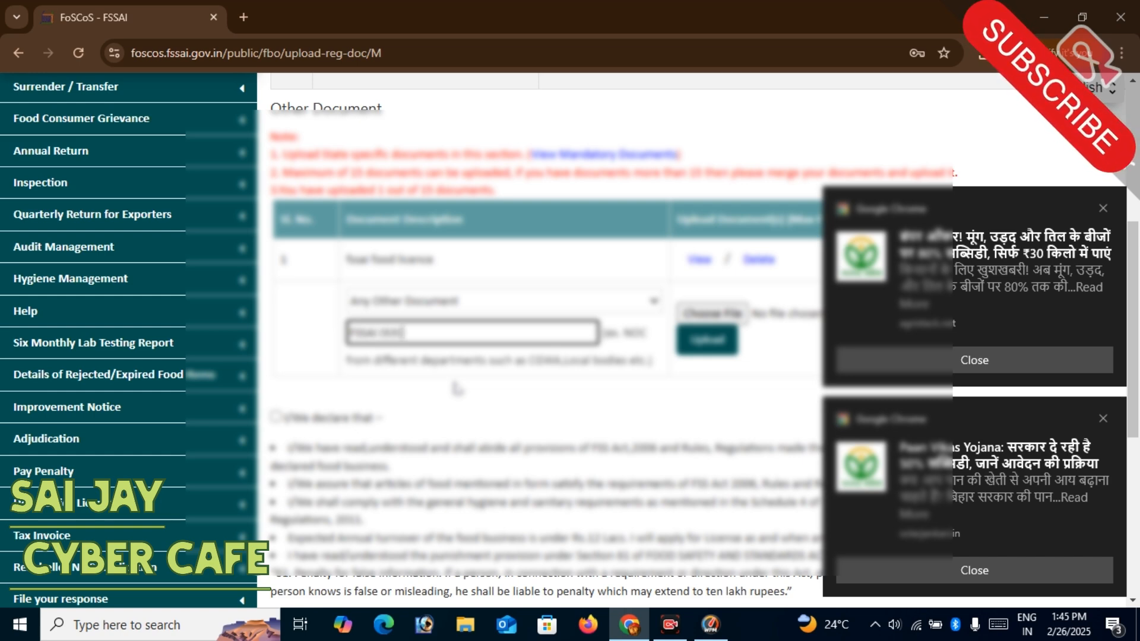
{"action": "left_click", "coordinate": [1115, 627]}
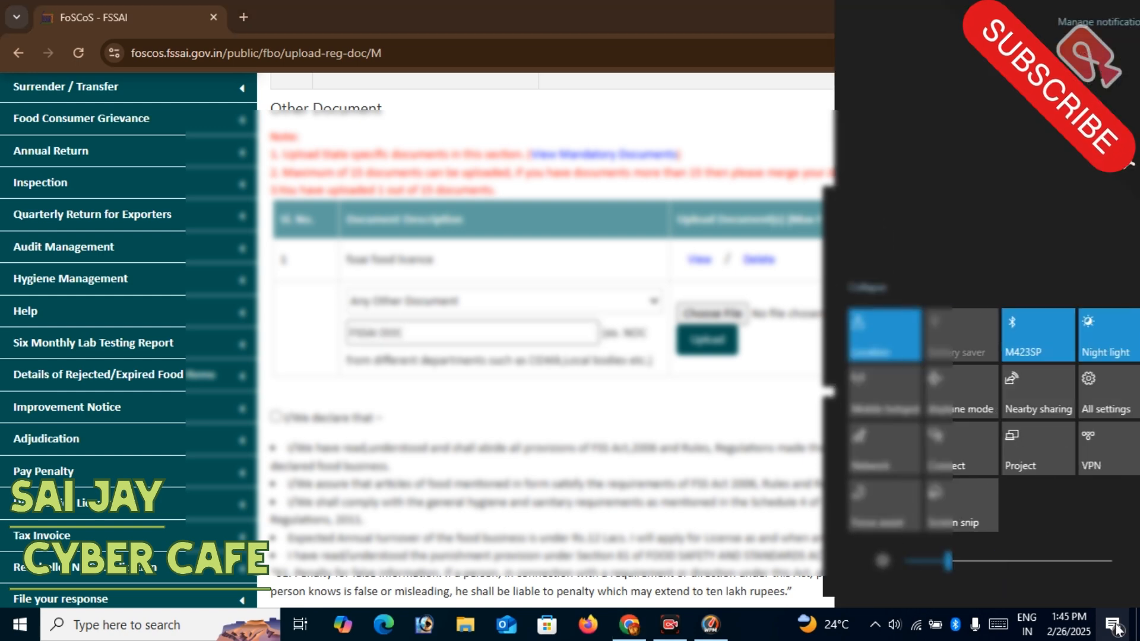
{"action": "left_click", "coordinate": [1114, 627]}
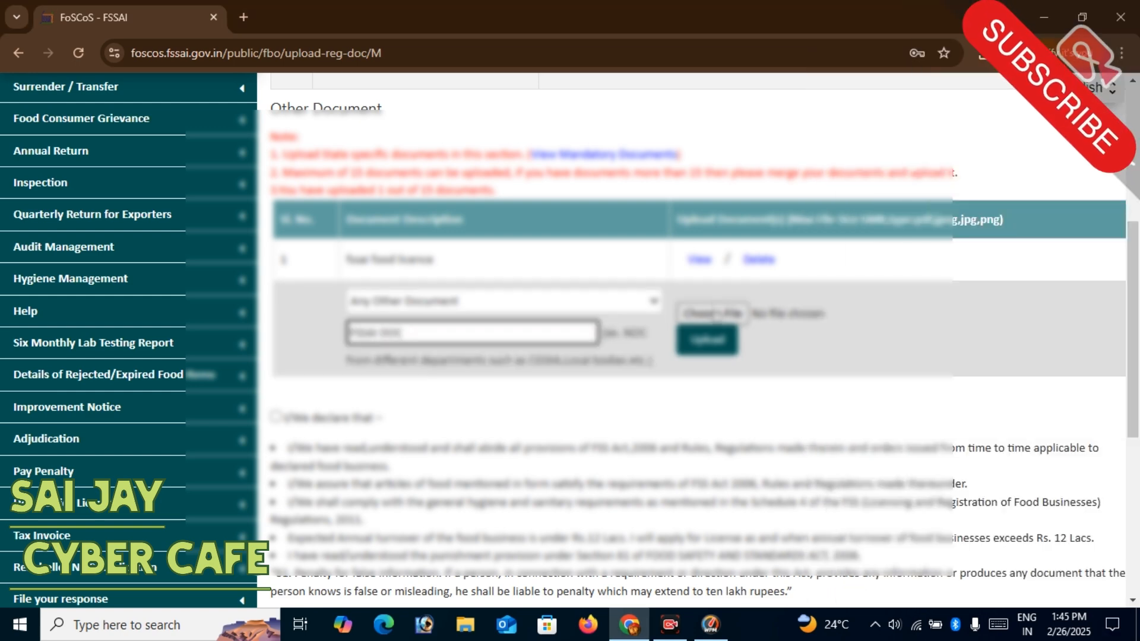
- Choose the FSSAI DOC file from the Documents folder for upload
{"action": "left_click", "coordinate": [716, 313]}
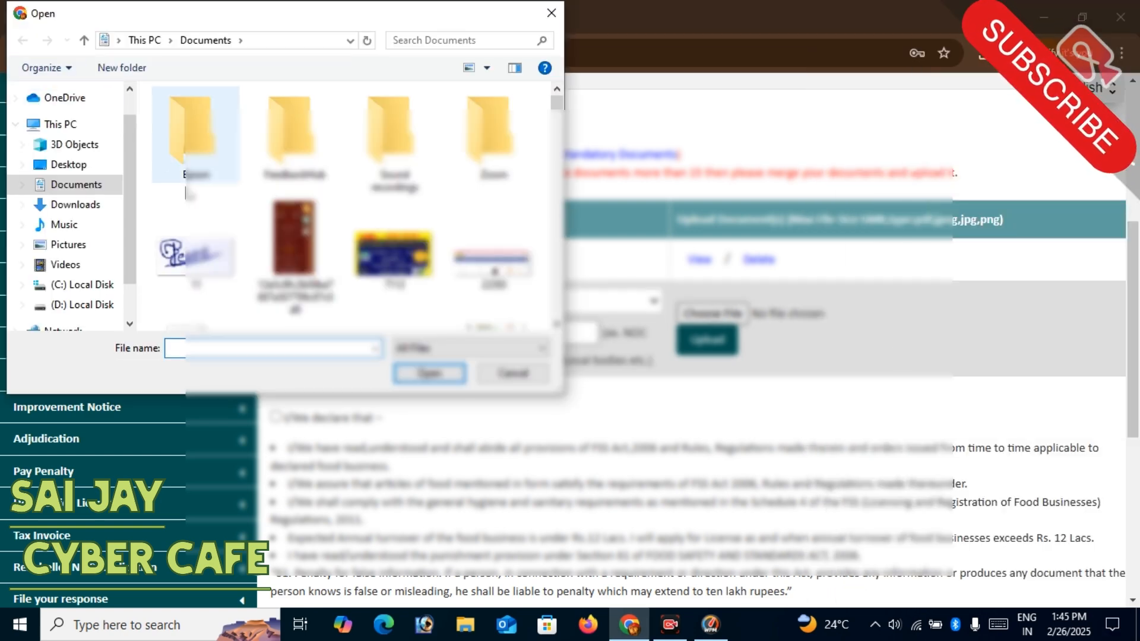
{"action": "scroll", "coordinate": [65, 178], "scroll_direction": "up", "scroll_amount": 2}
{"action": "left_click", "coordinate": [63, 131]}
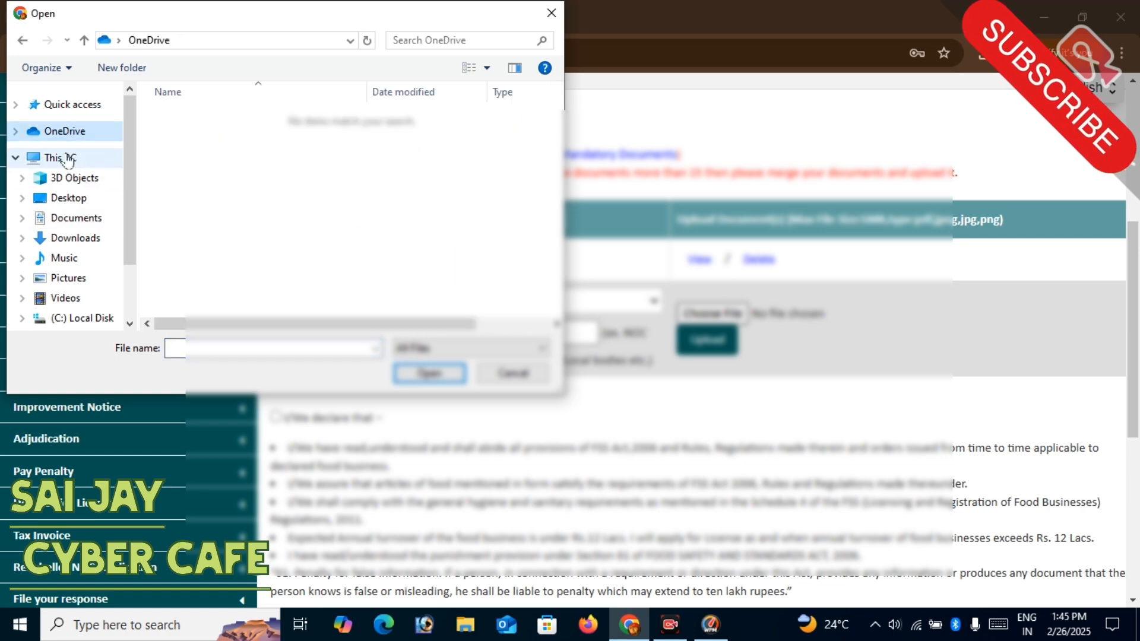
{"action": "left_click", "coordinate": [75, 238]}
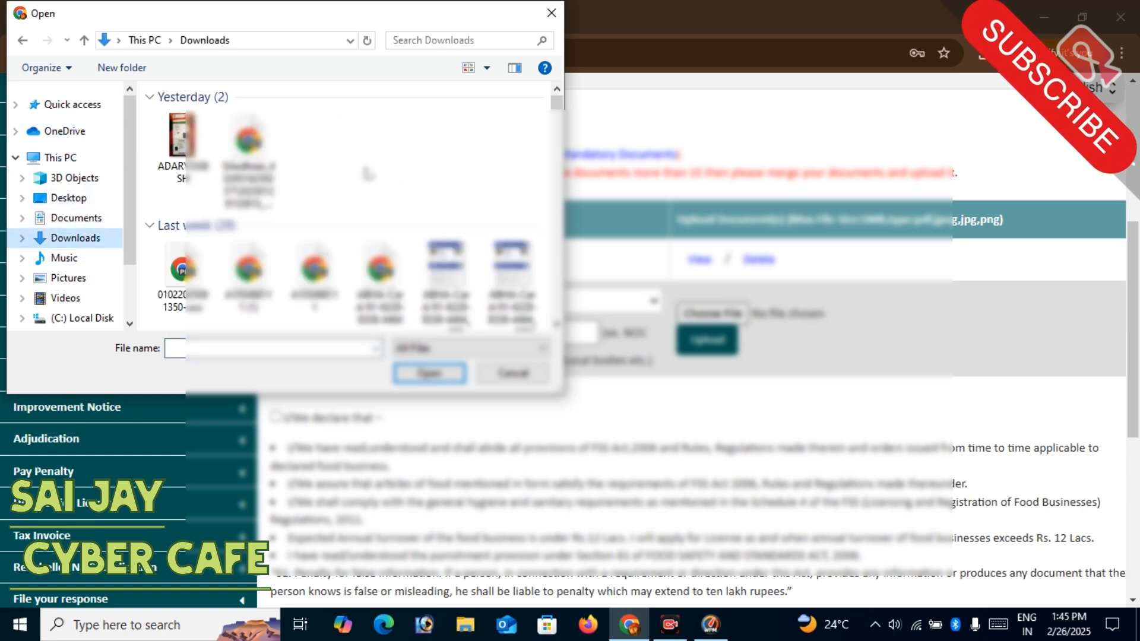
{"action": "left_click", "coordinate": [71, 221]}
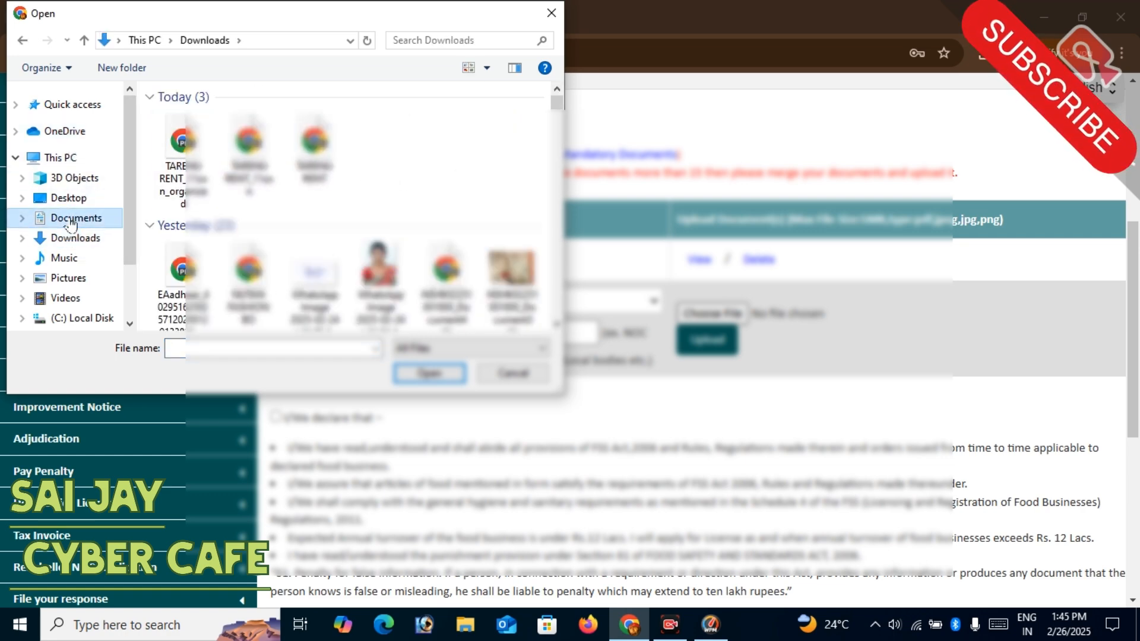
{"action": "left_click_drag", "start_coordinate": [557, 109], "coordinate": [568, 347]}
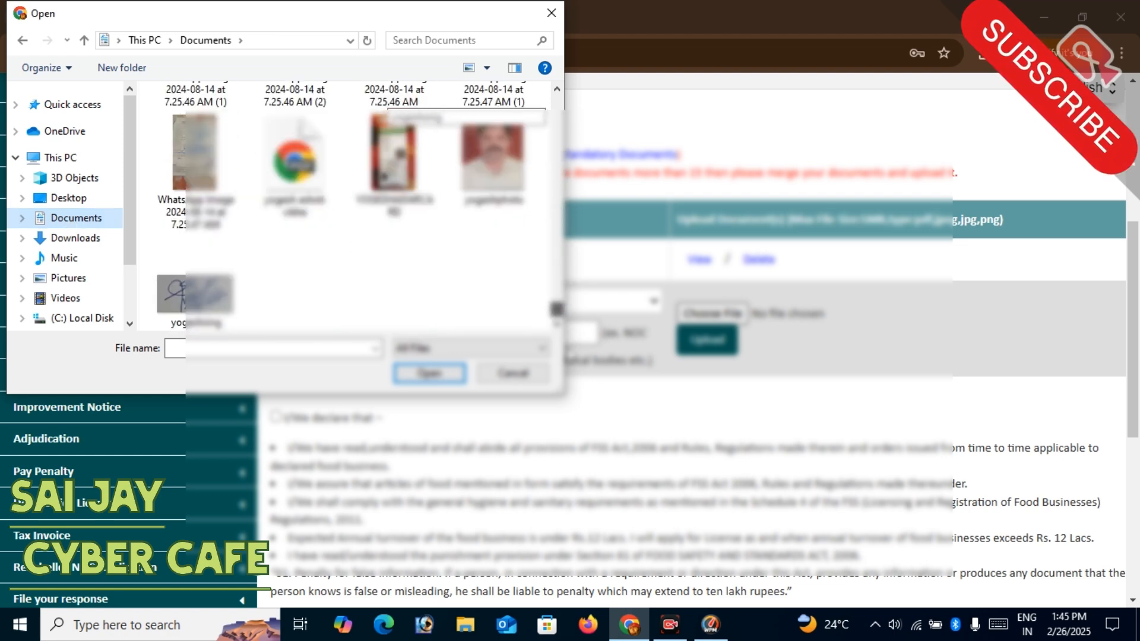
{"action": "left_click", "coordinate": [542, 386]}
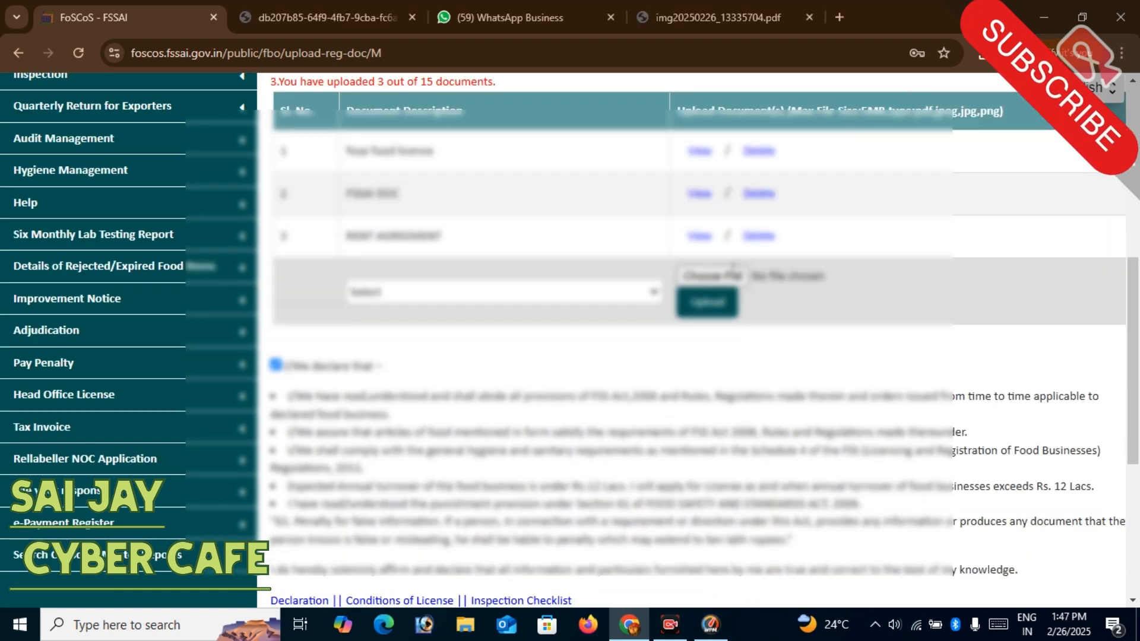
- View the uploaded rent agreement from the Other Document list and close it
{"action": "left_click", "coordinate": [699, 237]}
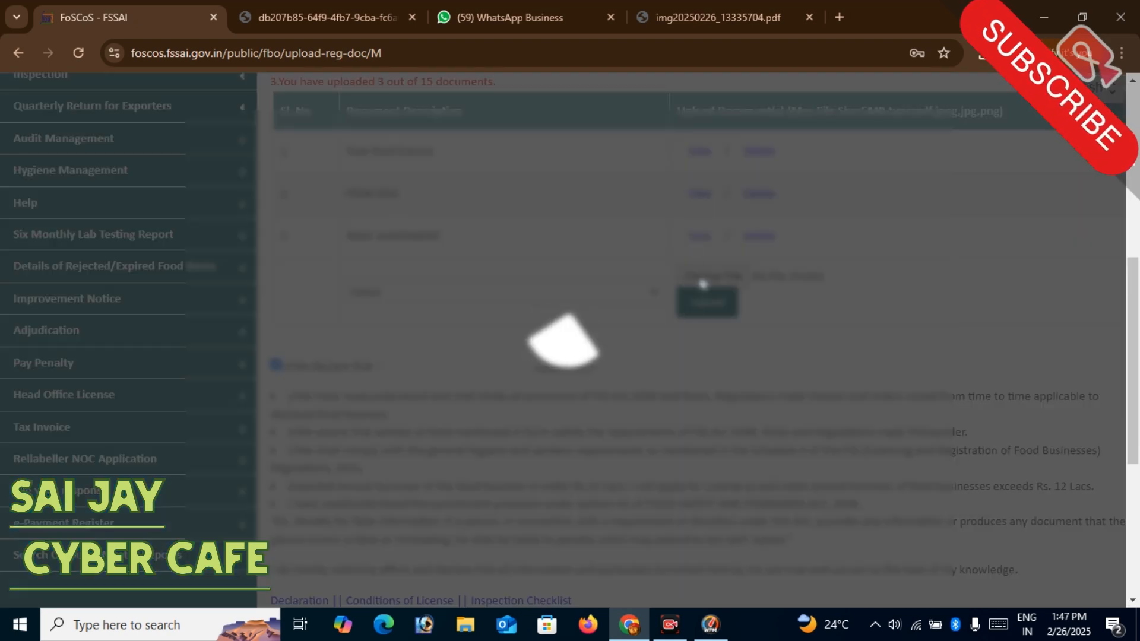
{"action": "scroll", "coordinate": [647, 265], "scroll_direction": "down", "scroll_amount": 20}
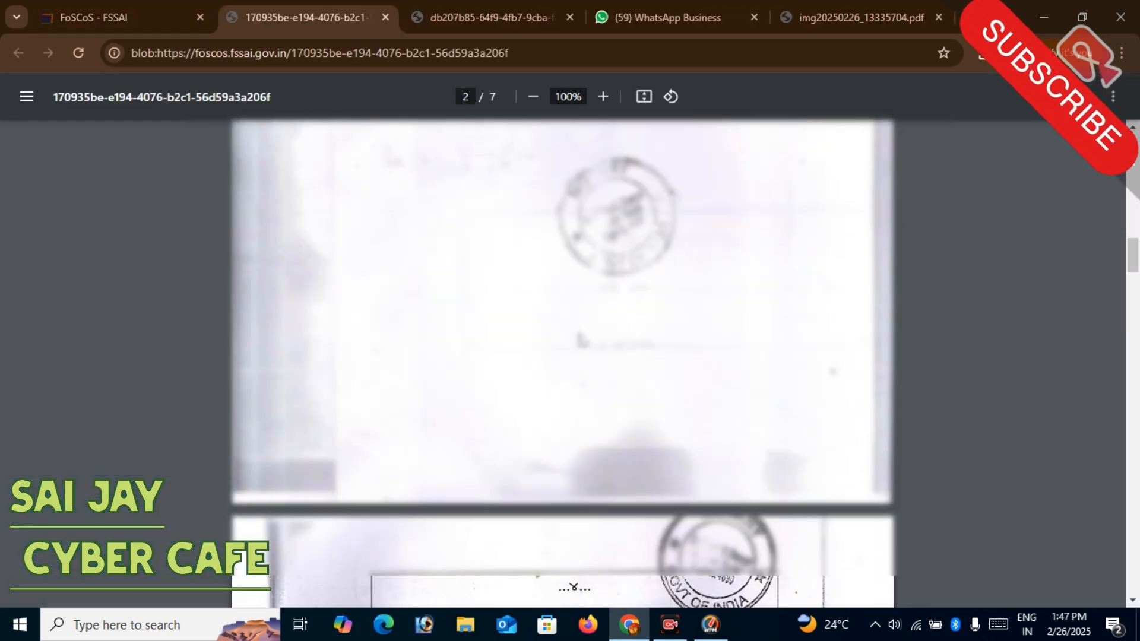
{"action": "left_click", "coordinate": [385, 17]}
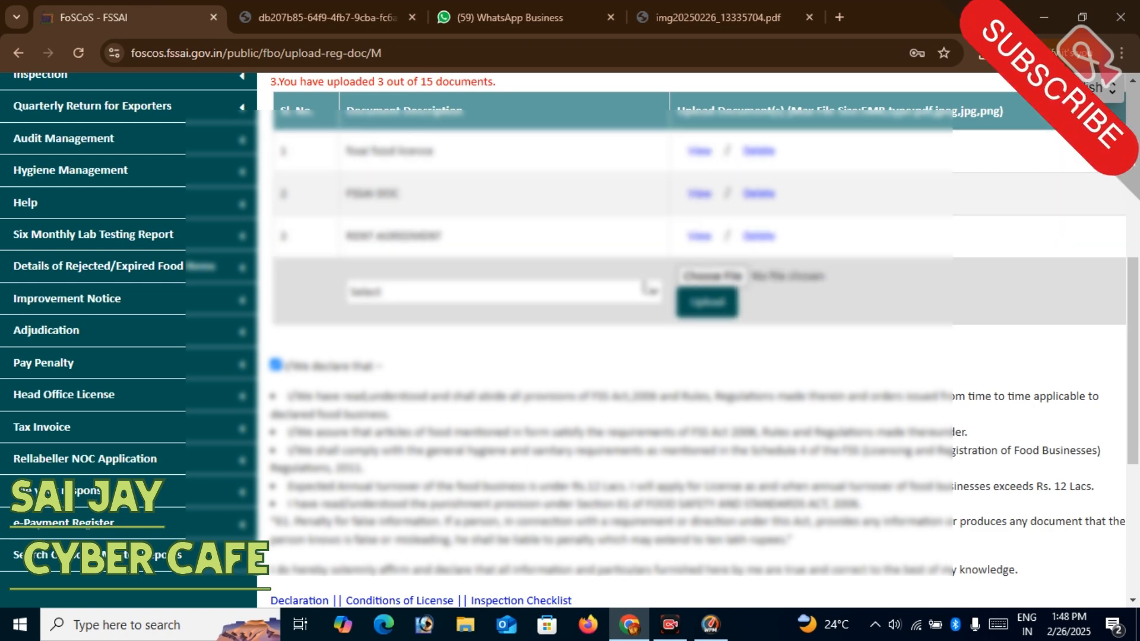
- Review the declaration and select Online Payment through RazorPay for the certificate fee
{"action": "scroll", "coordinate": [653, 339], "scroll_direction": "up", "scroll_amount": 3}
{"action": "scroll", "coordinate": [665, 350], "scroll_direction": "down", "scroll_amount": 8}
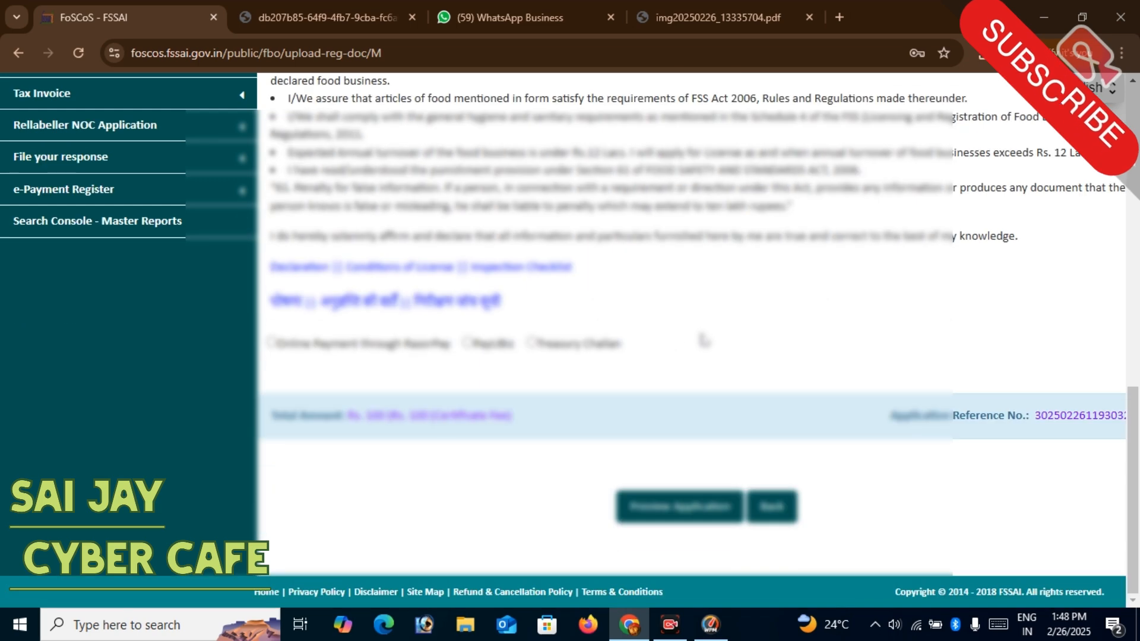
{"action": "scroll", "coordinate": [382, 336], "scroll_direction": "up", "scroll_amount": 1}
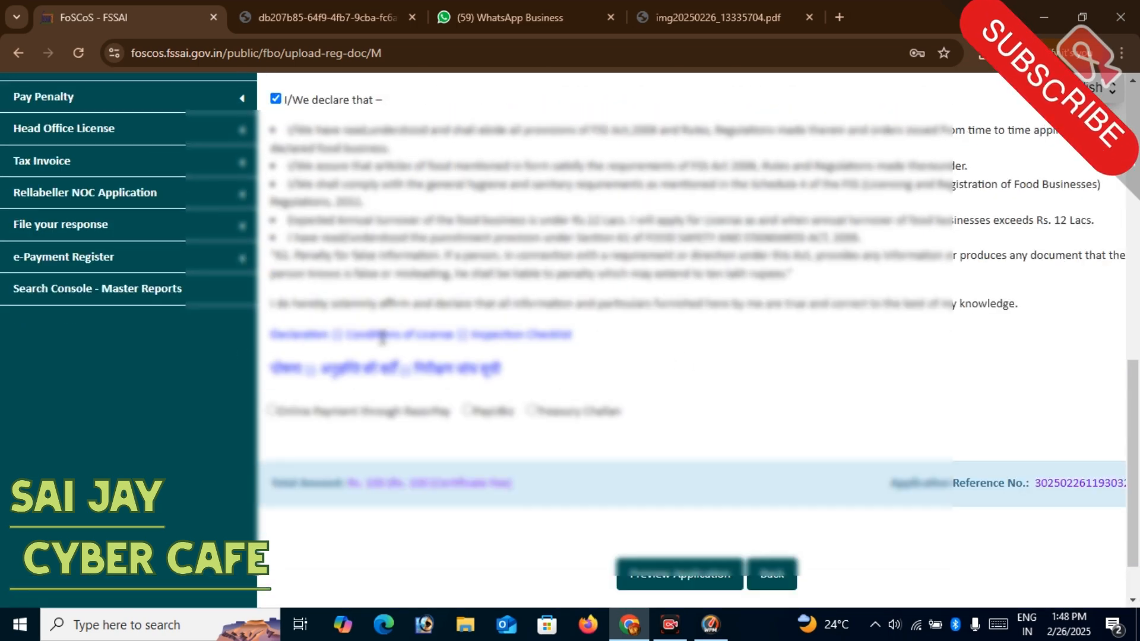
{"action": "scroll", "coordinate": [382, 336], "scroll_direction": "up", "scroll_amount": 2}
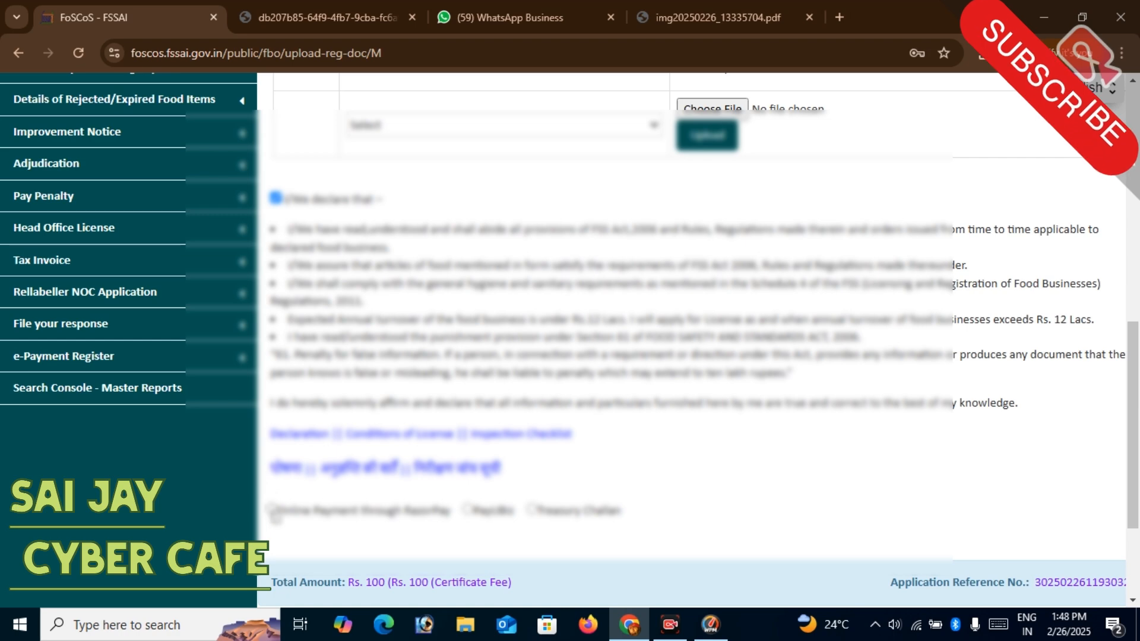
{"action": "left_click", "coordinate": [272, 509]}
{"action": "scroll", "coordinate": [710, 370], "scroll_direction": "down", "scroll_amount": 3}
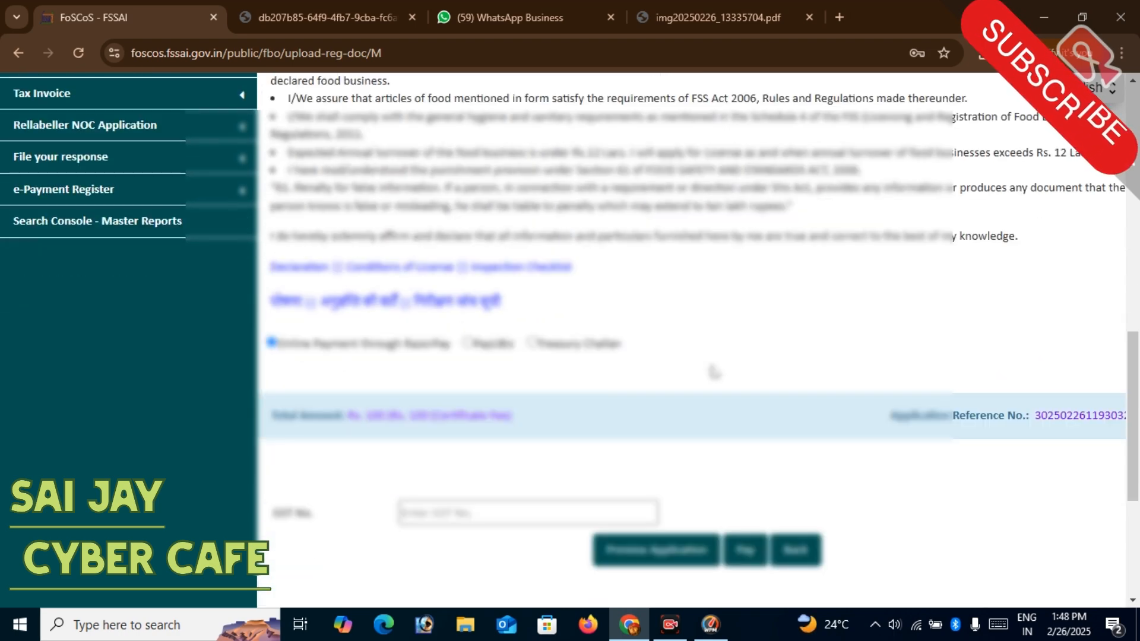
{"action": "scroll", "coordinate": [775, 383], "scroll_direction": "down", "scroll_amount": 5}
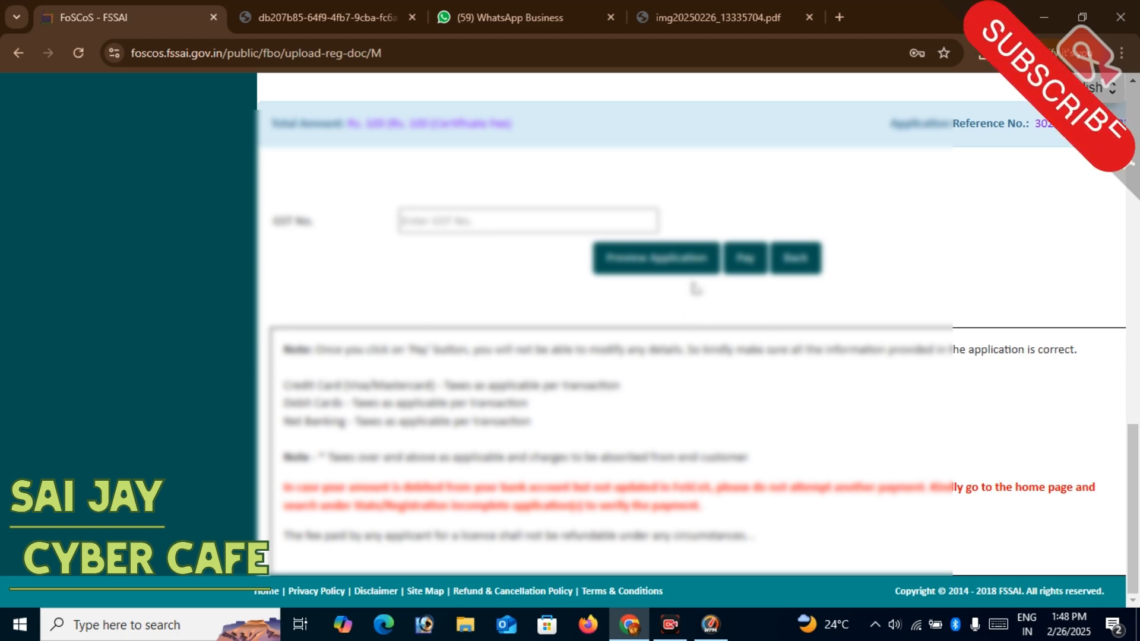
- Proceed to payment and e-sign the application by mobile using the OTP sent to the registered number
{"action": "left_click", "coordinate": [747, 264]}
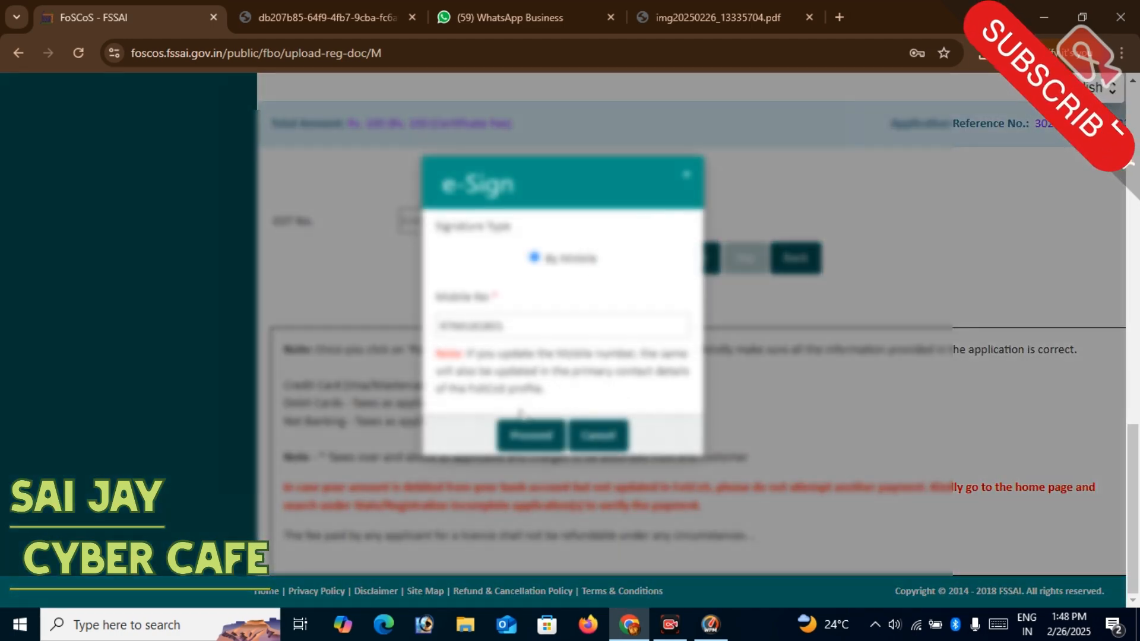
{"action": "double_click", "coordinate": [477, 326]}
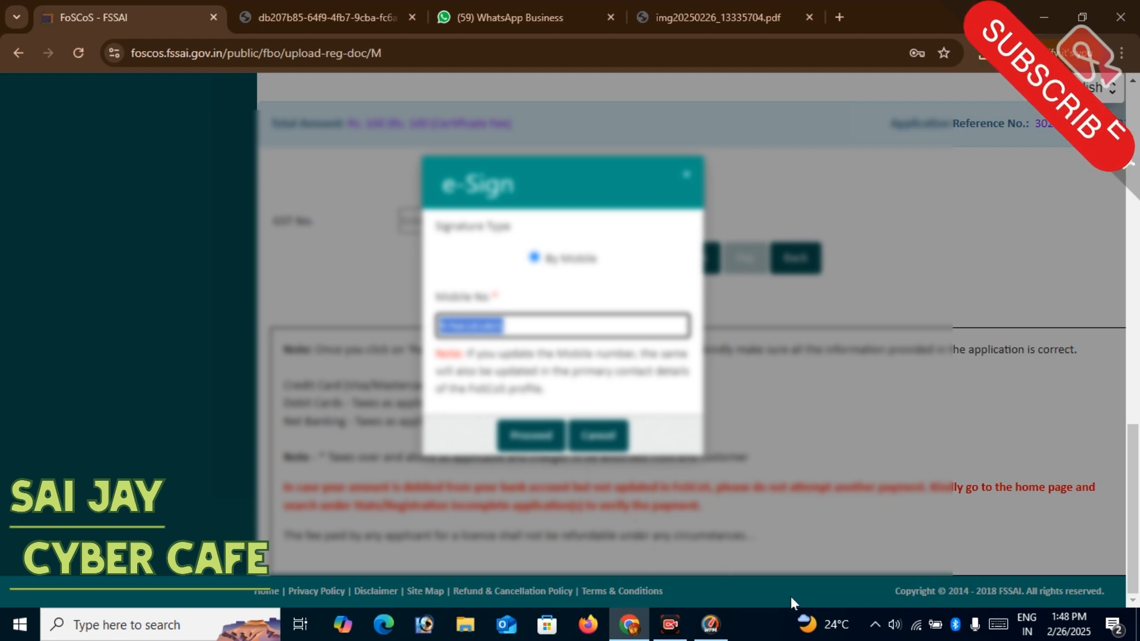
{"action": "left_click", "coordinate": [520, 440]}
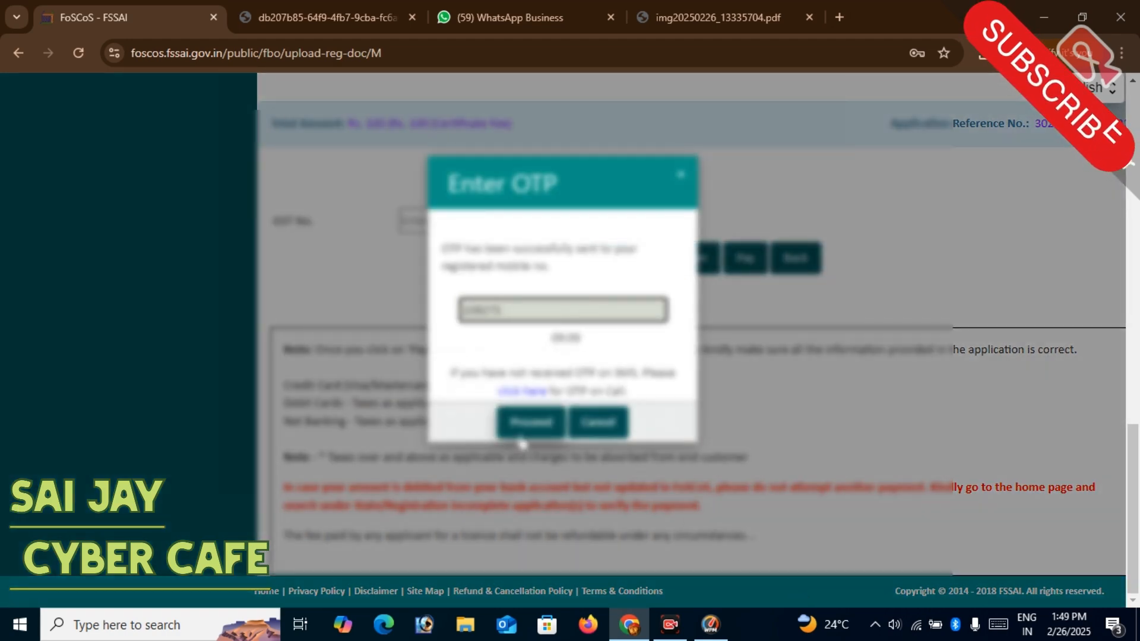
{"action": "left_click", "coordinate": [522, 433]}
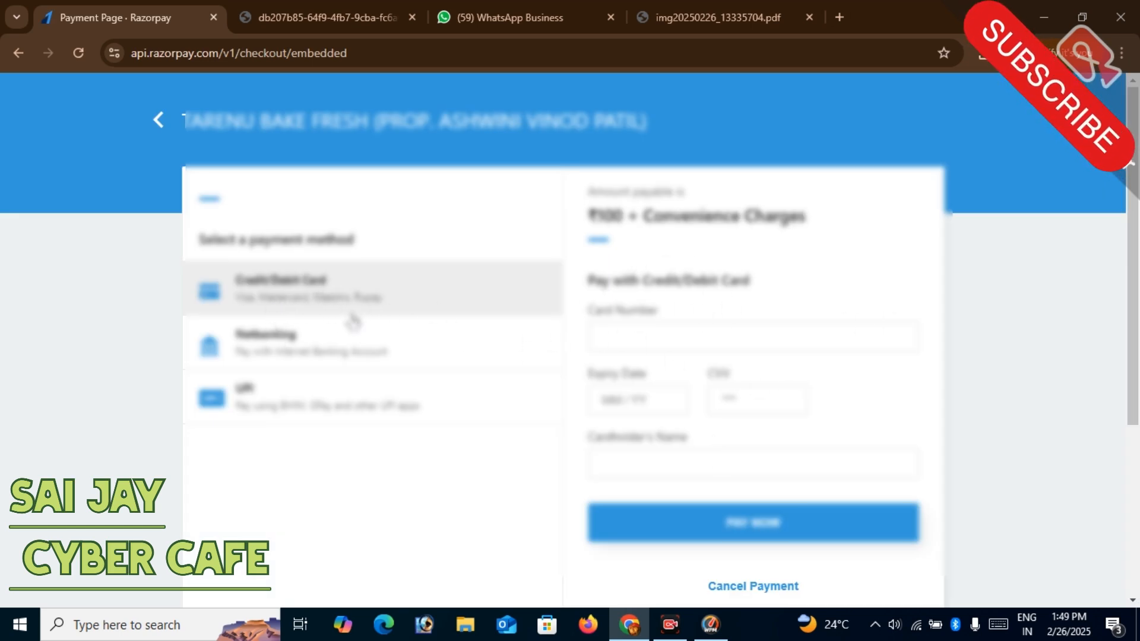
- Pay the ₹100 certificate fee plus gateway charges by netbanking through Kotak Mahindra Bank
{"action": "left_click", "coordinate": [280, 415]}
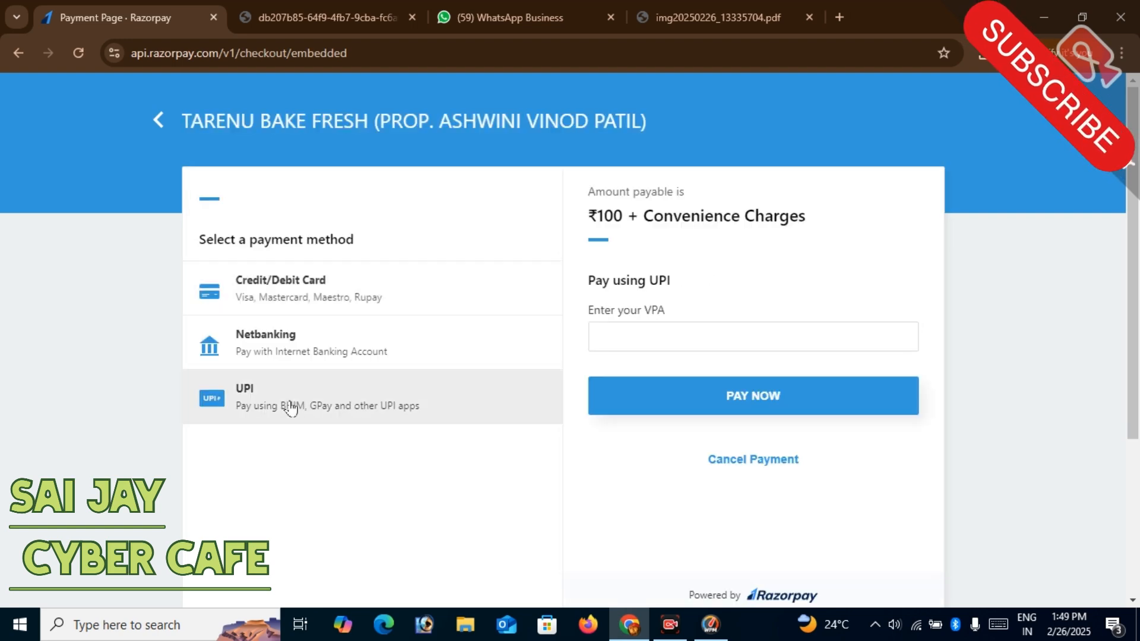
{"action": "left_click", "coordinate": [306, 343]}
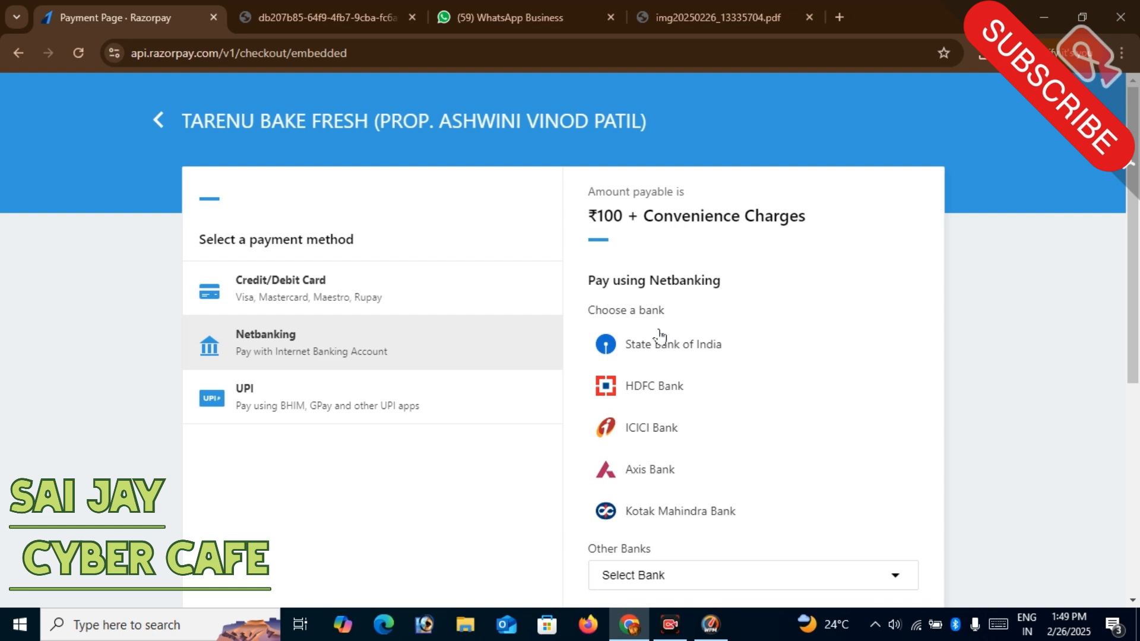
{"action": "left_click", "coordinate": [664, 511]}
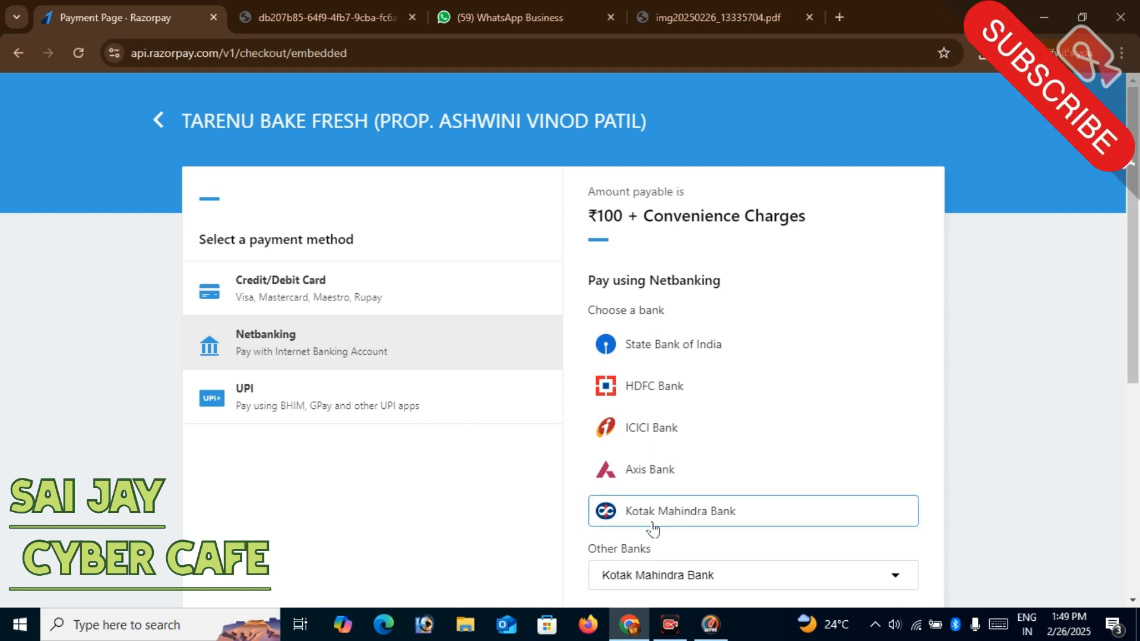
{"action": "scroll", "coordinate": [721, 422], "scroll_direction": "down", "scroll_amount": 3}
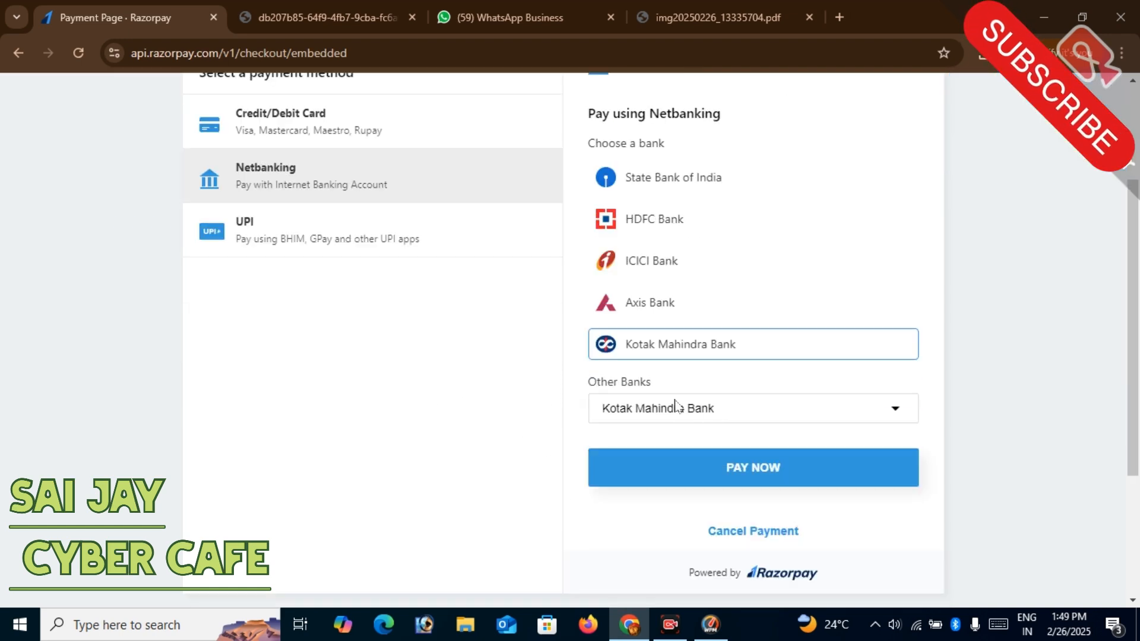
{"action": "left_click", "coordinate": [760, 478]}
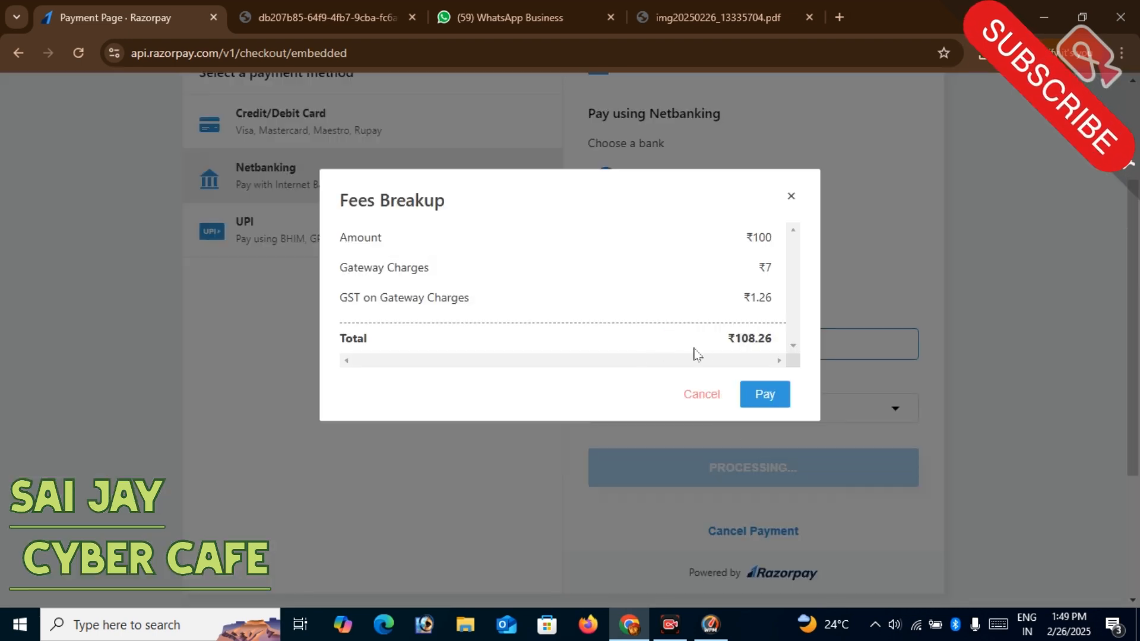
{"action": "double_click", "coordinate": [762, 234]}
{"action": "left_click", "coordinate": [767, 395]}
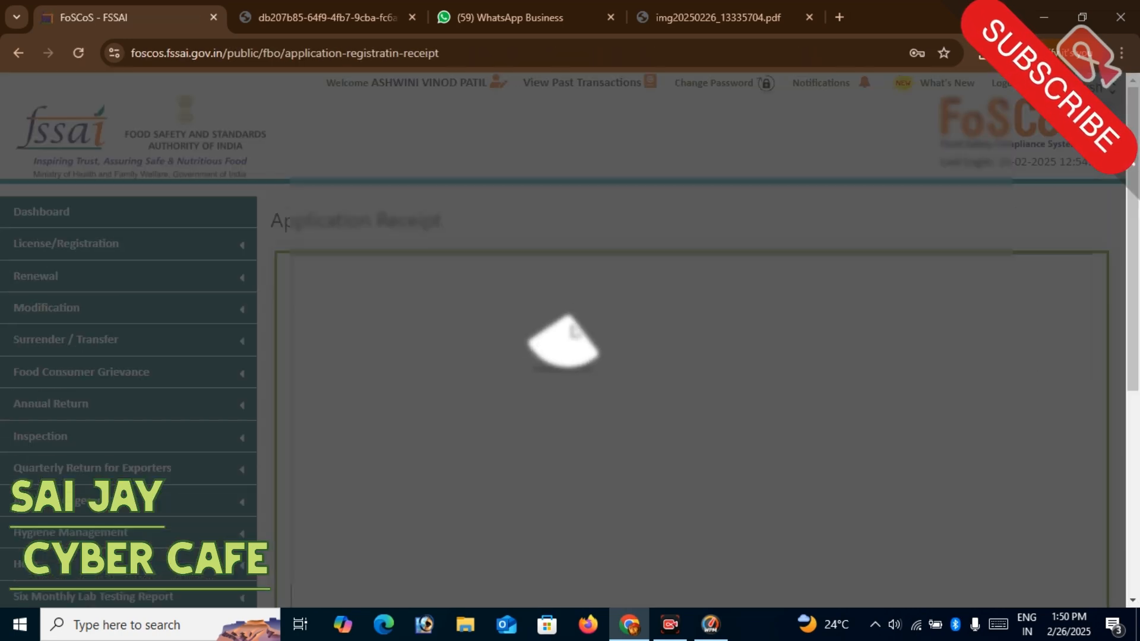
- Copy the application reference number from the receipt
{"action": "scroll", "coordinate": [820, 287], "scroll_direction": "down", "scroll_amount": 3}
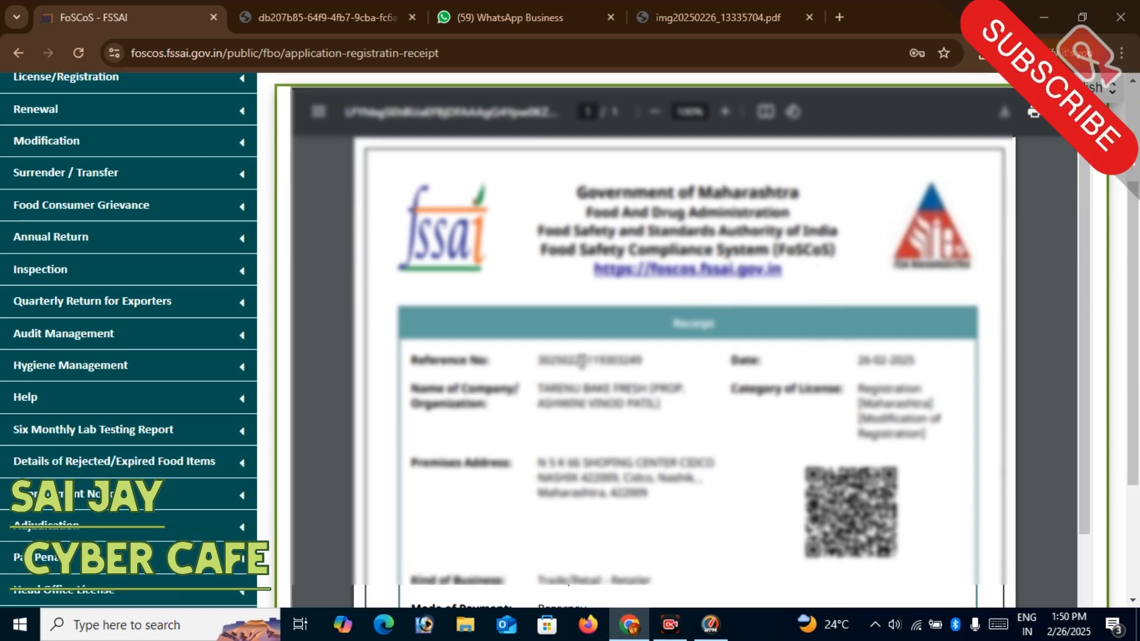
{"action": "double_click", "coordinate": [580, 361]}
{"action": "right_click", "coordinate": [583, 369]}
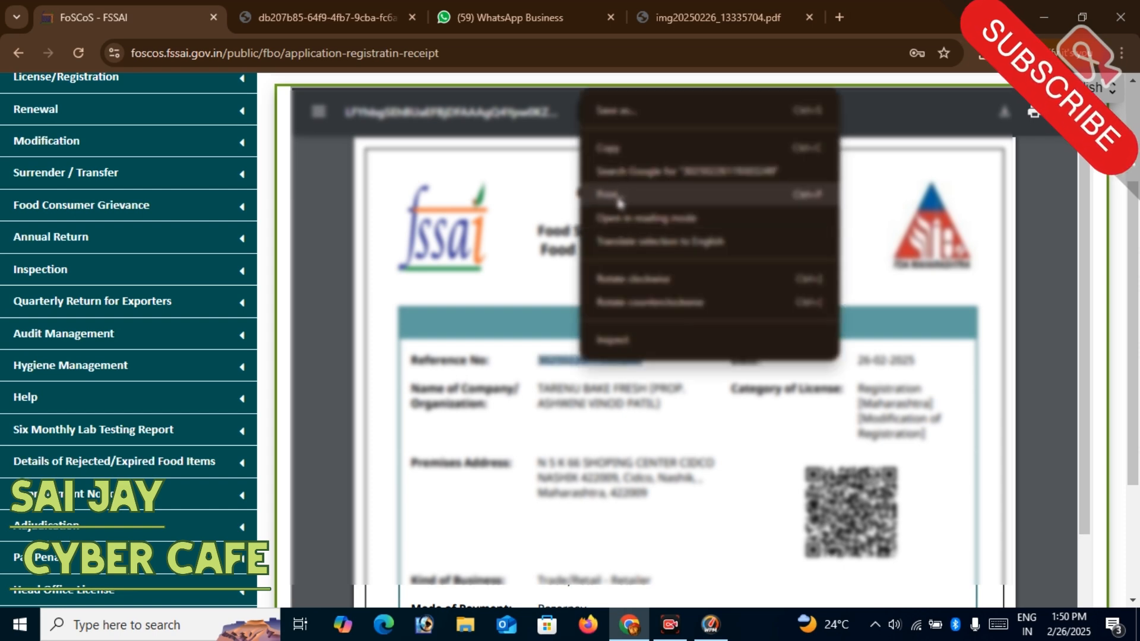
{"action": "left_click", "coordinate": [638, 149]}
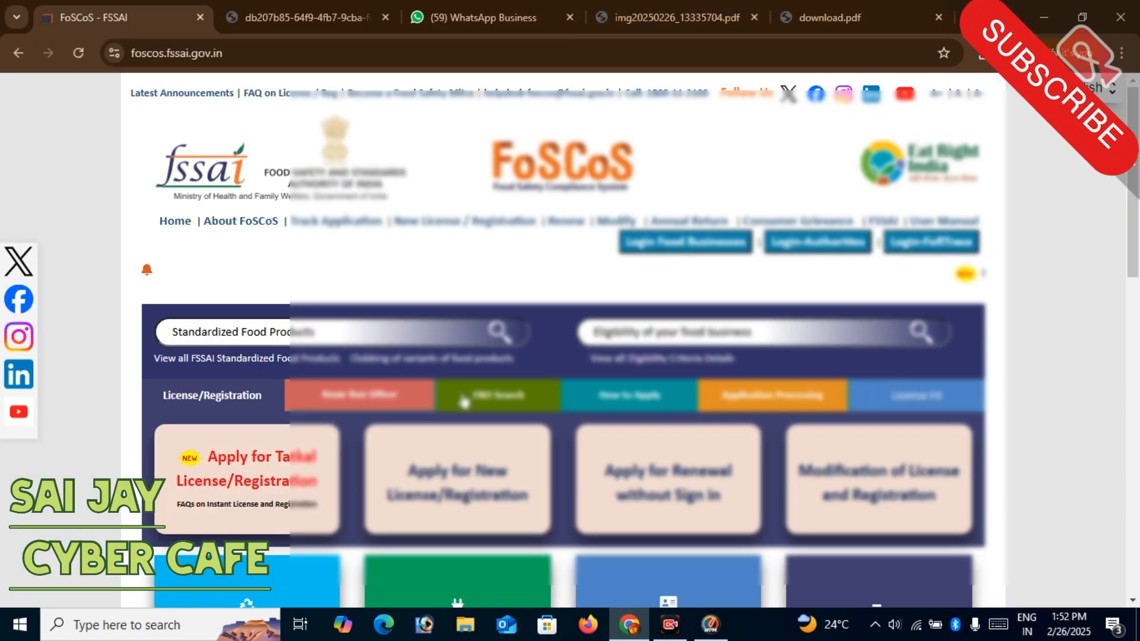
- Track the application from the FoSCoS home page with the copied reference number and the captcha code
{"action": "scroll", "coordinate": [539, 394], "scroll_direction": "down", "scroll_amount": 3}
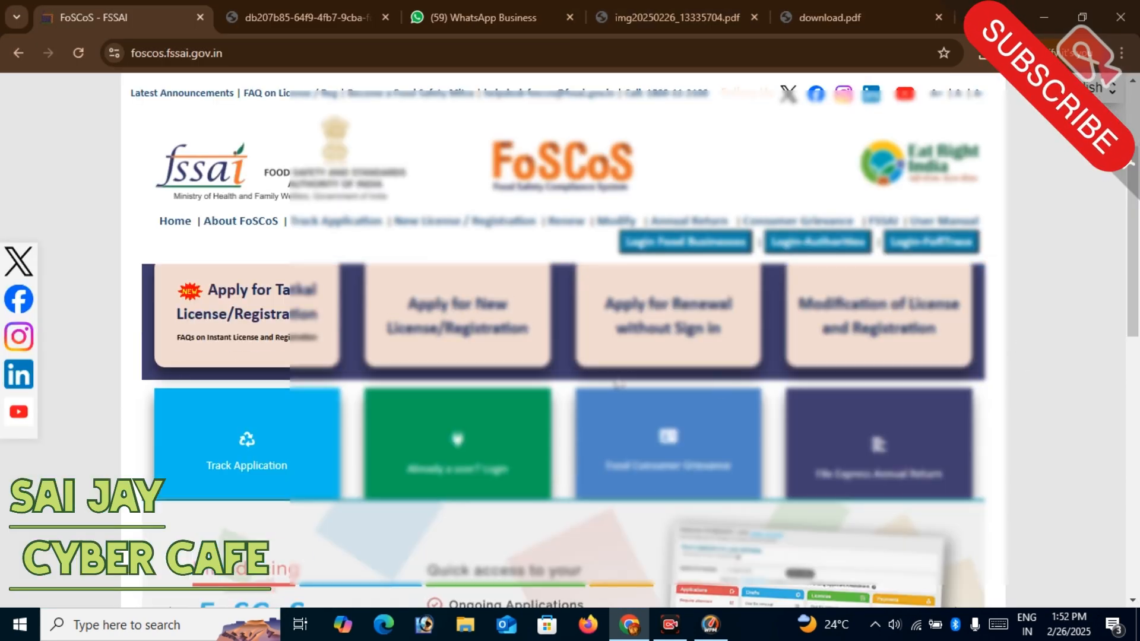
{"action": "left_click", "coordinate": [256, 462]}
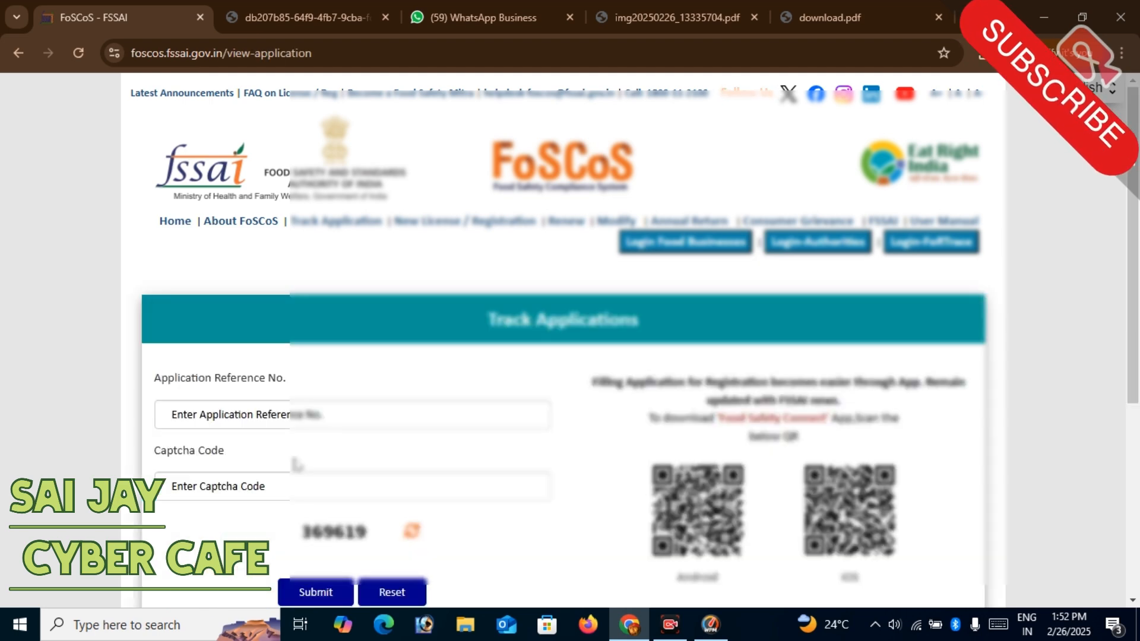
{"action": "right_click", "coordinate": [259, 425]}
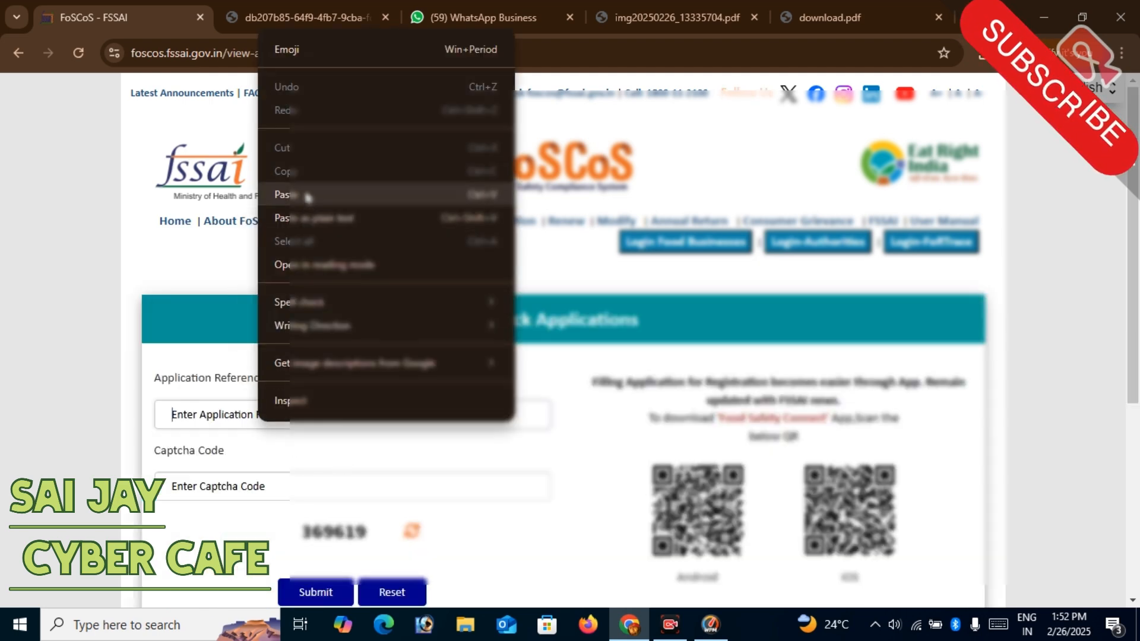
{"action": "left_click", "coordinate": [307, 199]}
{"action": "scroll", "coordinate": [226, 389], "scroll_direction": "down", "scroll_amount": 3}
{"action": "left_click", "coordinate": [259, 326]}
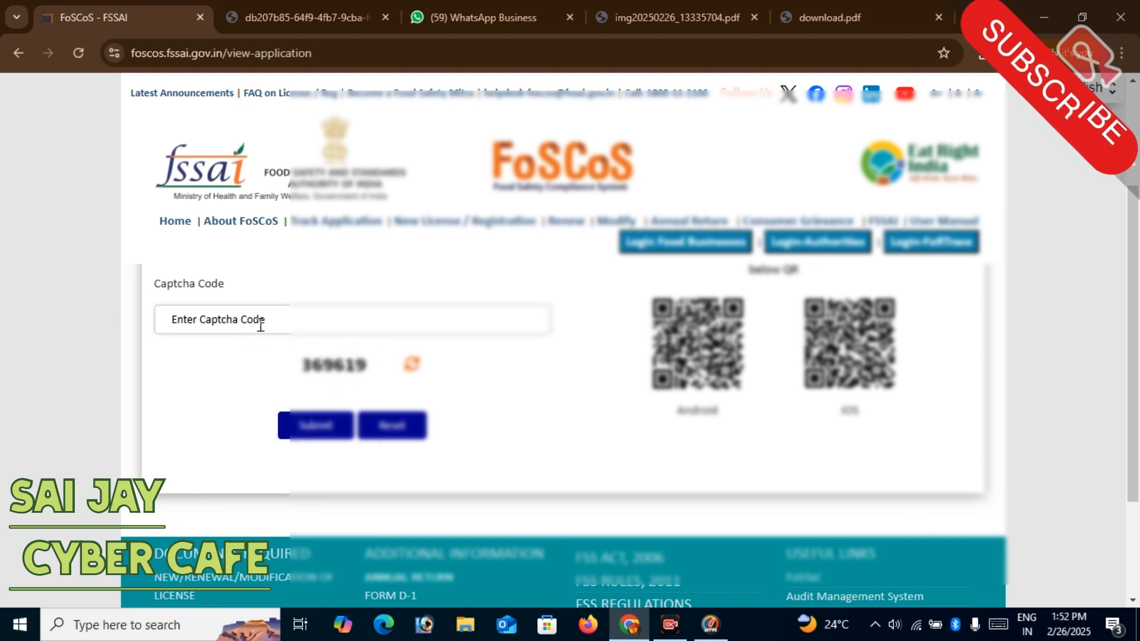
{"action": "type", "text": "369619"}
{"action": "left_click", "coordinate": [317, 425]}
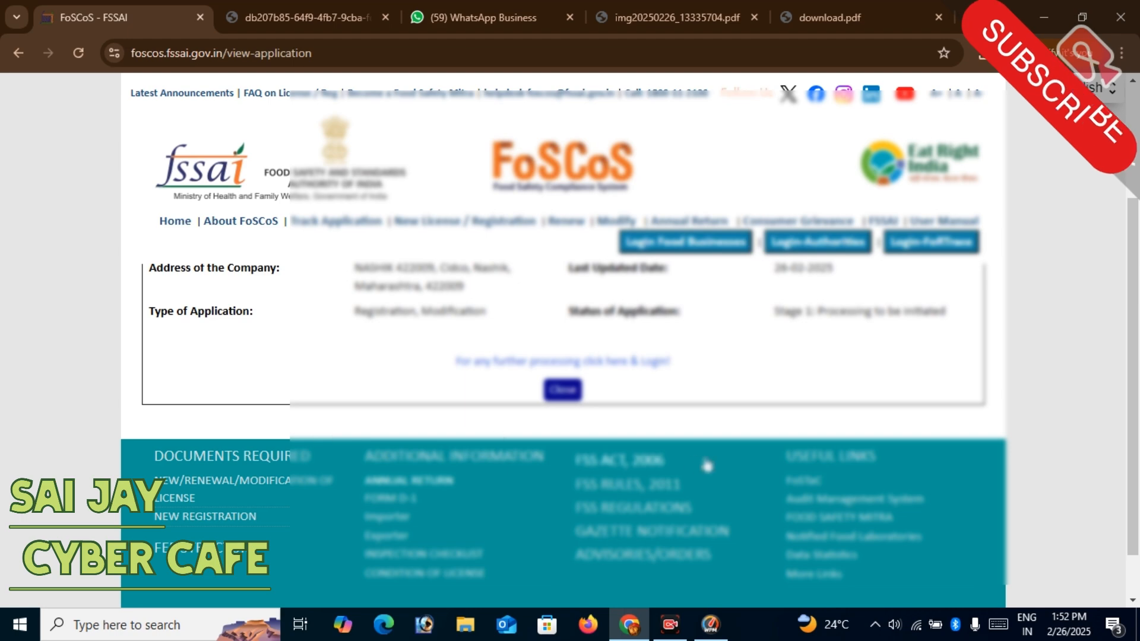
- Examine the application details and the current processing stage on the Application Status page
{"action": "left_click_drag", "start_coordinate": [1138, 378], "coordinate": [1136, 327]}
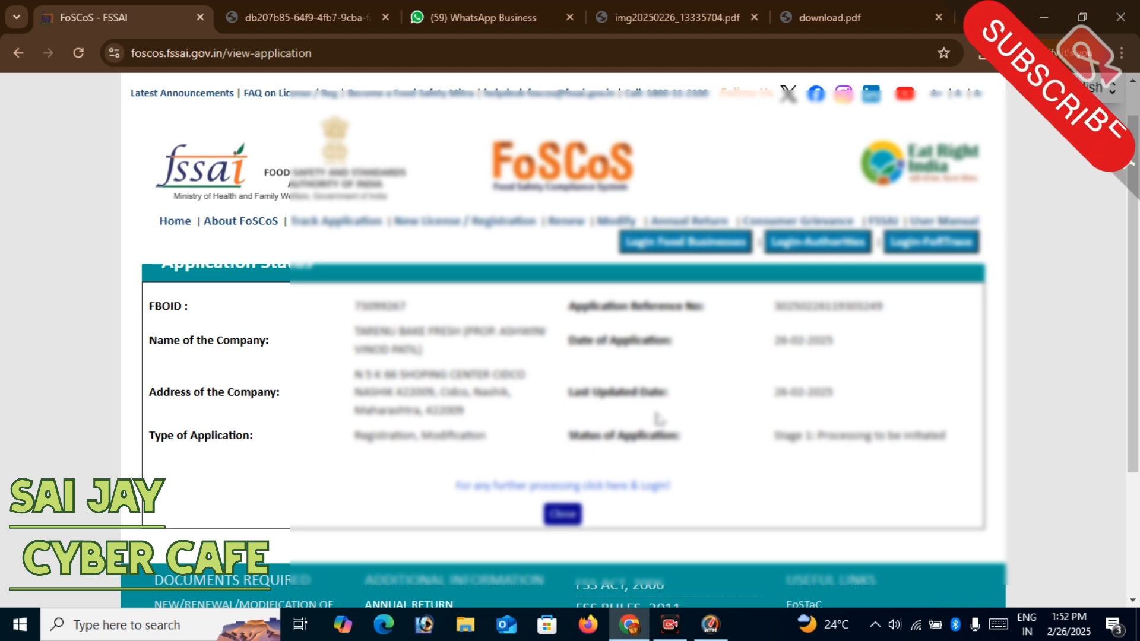
{"action": "left_click_drag", "start_coordinate": [1135, 407], "coordinate": [1136, 374]}
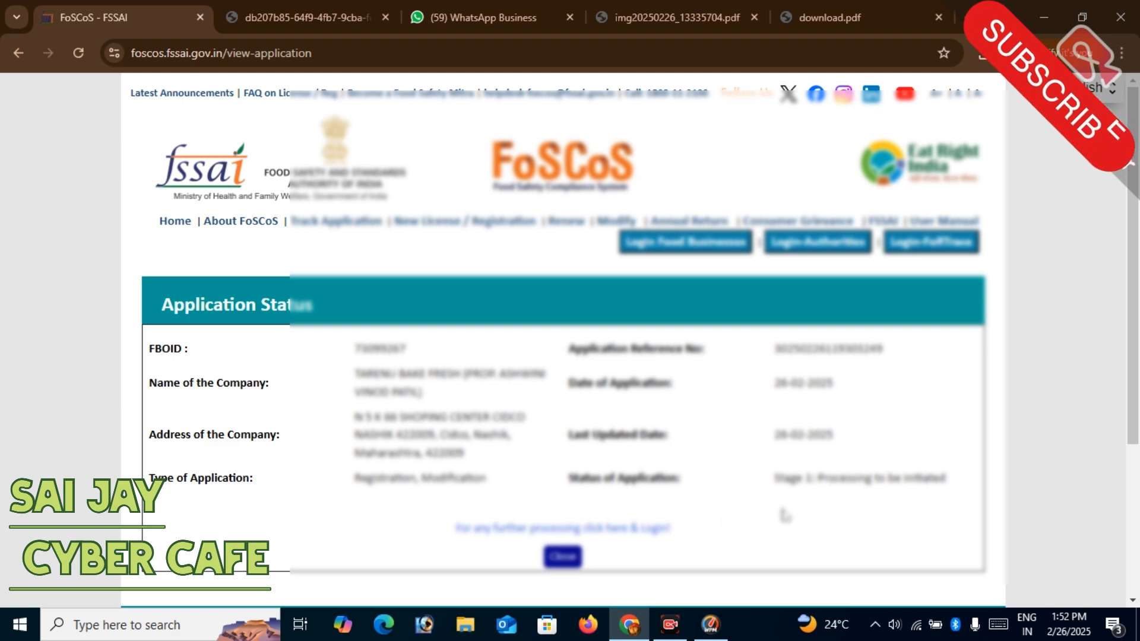
{"action": "left_click_drag", "start_coordinate": [813, 480], "coordinate": [988, 500]}
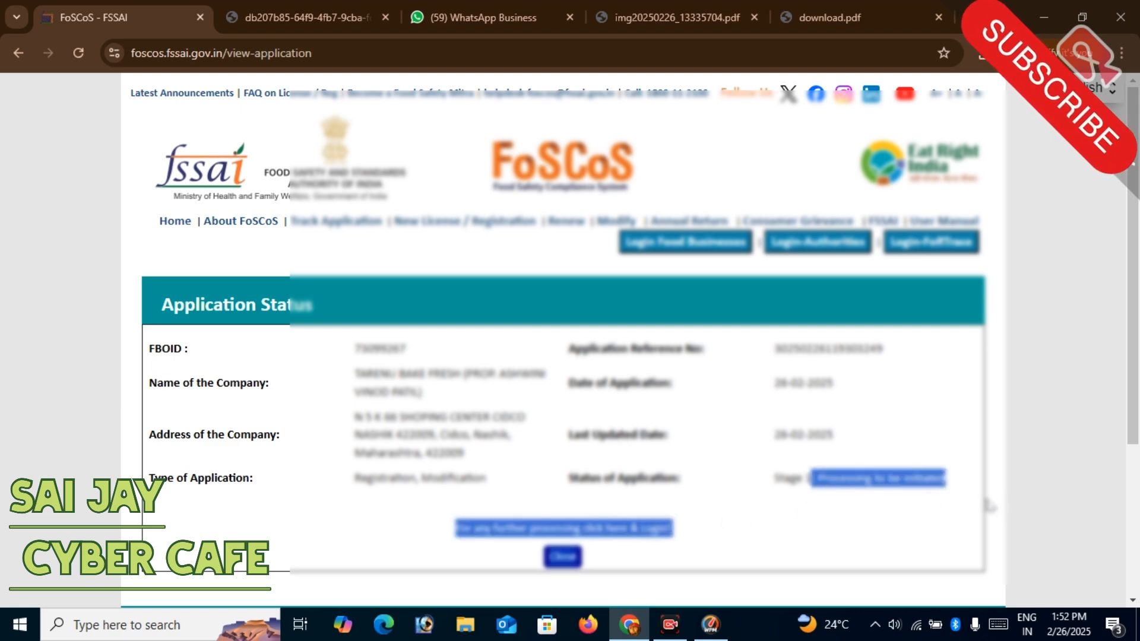
{"action": "left_click", "coordinate": [899, 481]}
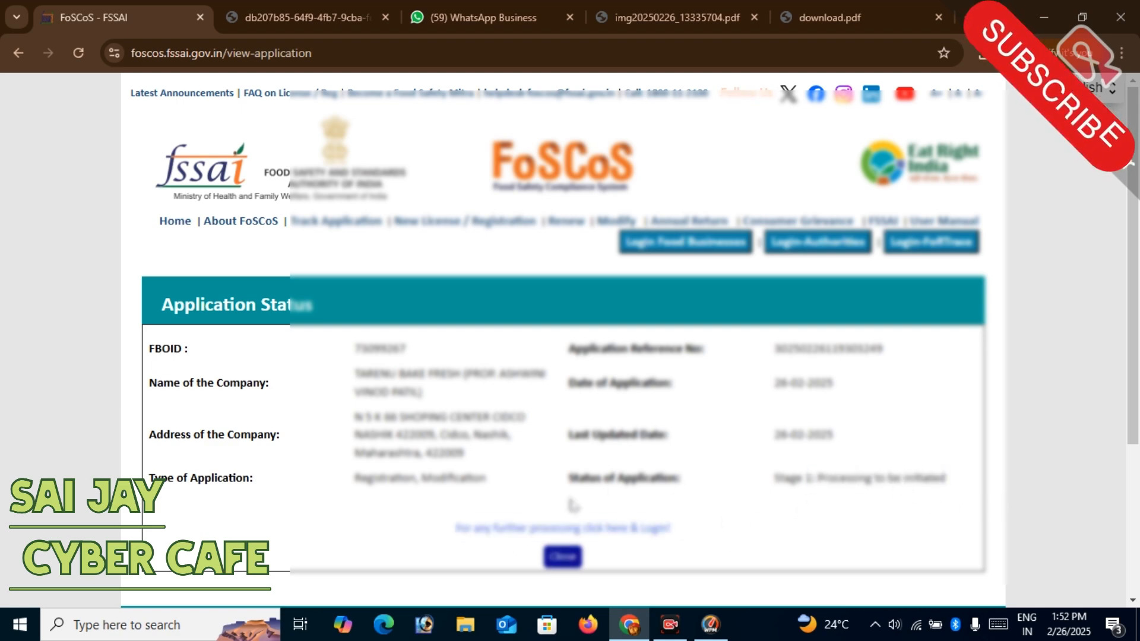